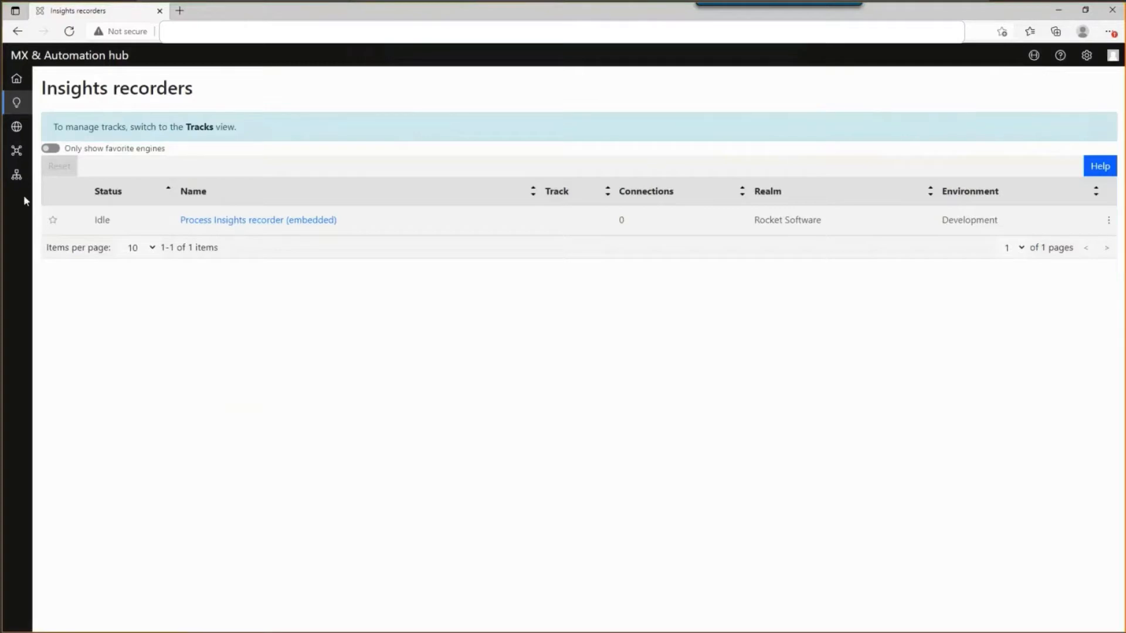
Review the Process Insights recorder's connection configuration and close it without applying changes
{"action": "mouse_move", "coordinate": [18, 109]}
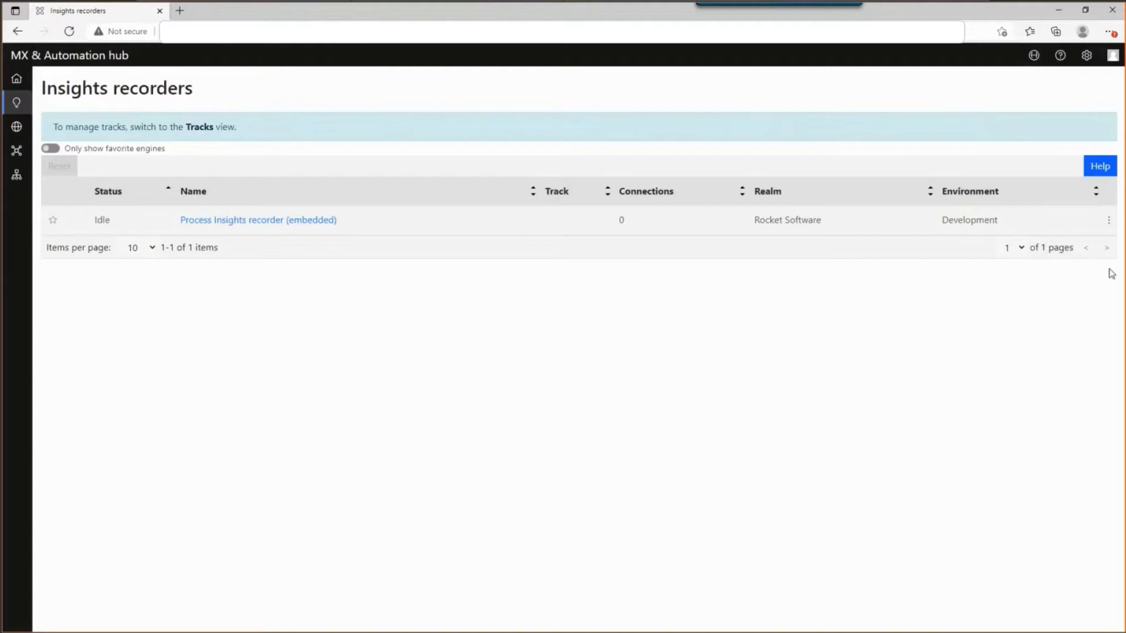
{"action": "left_click", "coordinate": [1108, 225]}
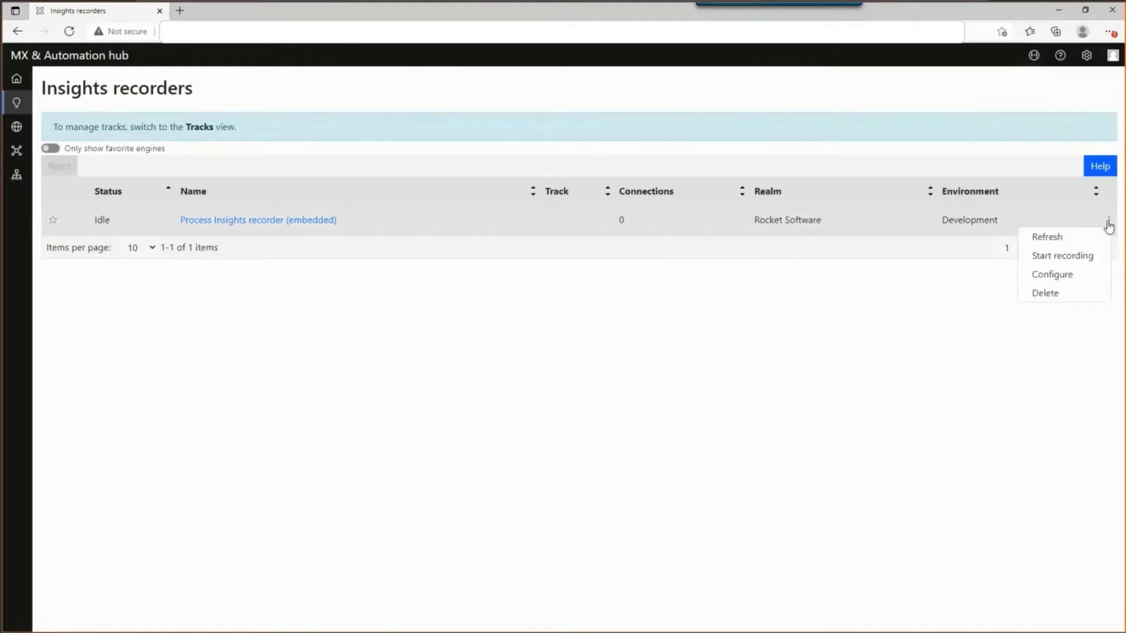
{"action": "left_click", "coordinate": [1027, 273]}
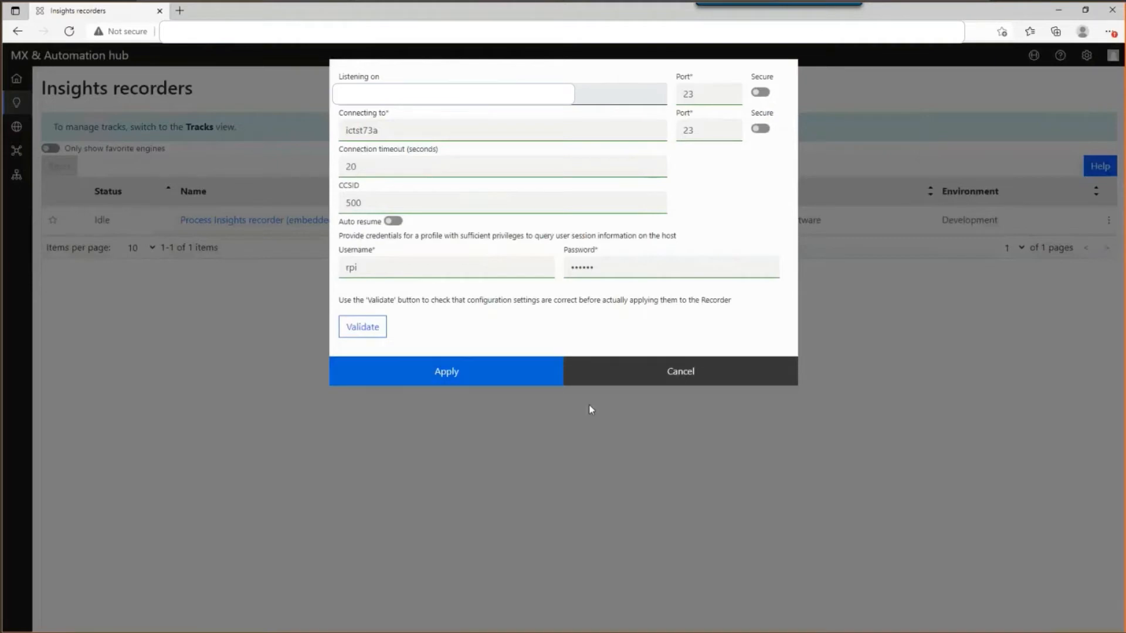
{"action": "left_click", "coordinate": [648, 375]}
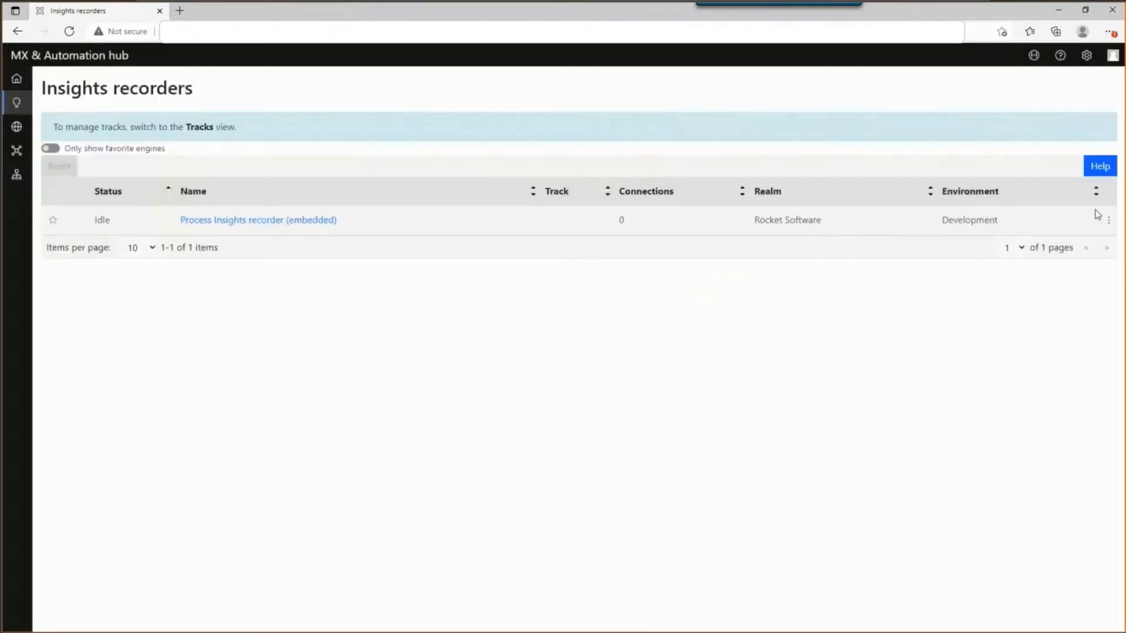
Start recording with the Process Insights recorder to a new track named Spotlight
{"action": "left_click", "coordinate": [1108, 220]}
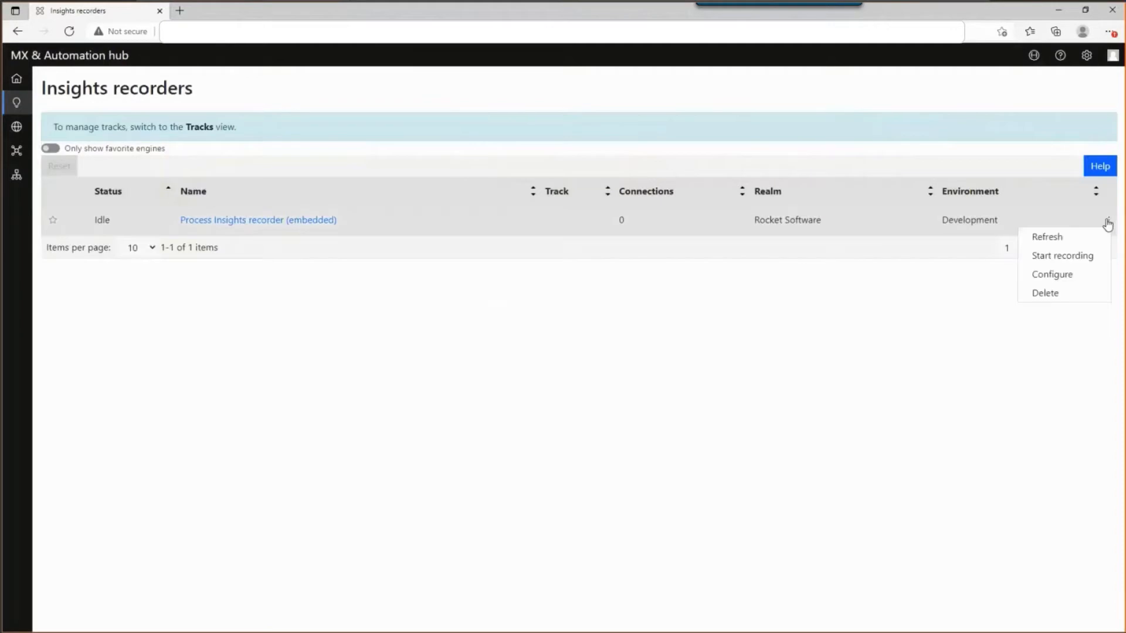
{"action": "left_click", "coordinate": [1054, 258]}
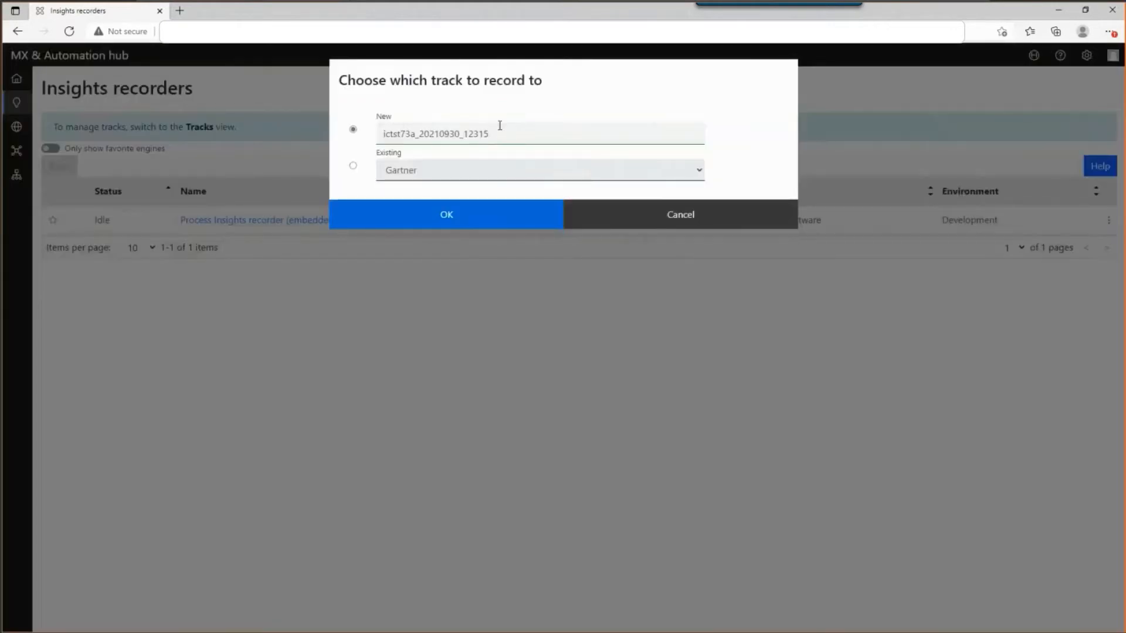
{"action": "left_click_drag", "start_coordinate": [499, 133], "coordinate": [371, 144]}
{"action": "type", "text": "Spotlig"}
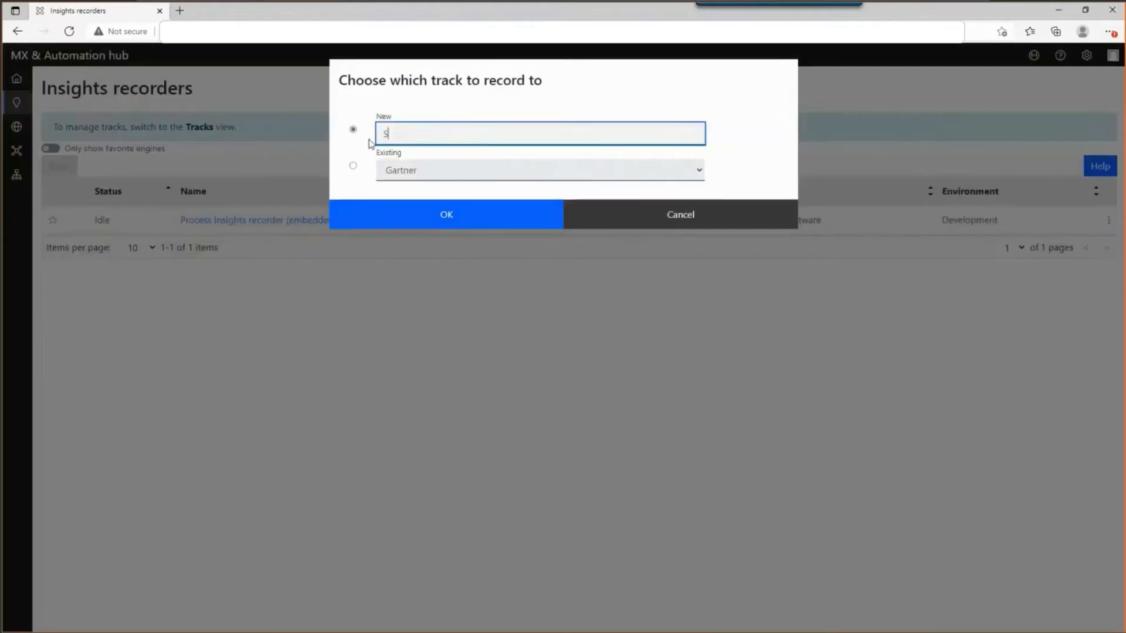
{"action": "type", "text": "ht"}
{"action": "left_click", "coordinate": [430, 218]}
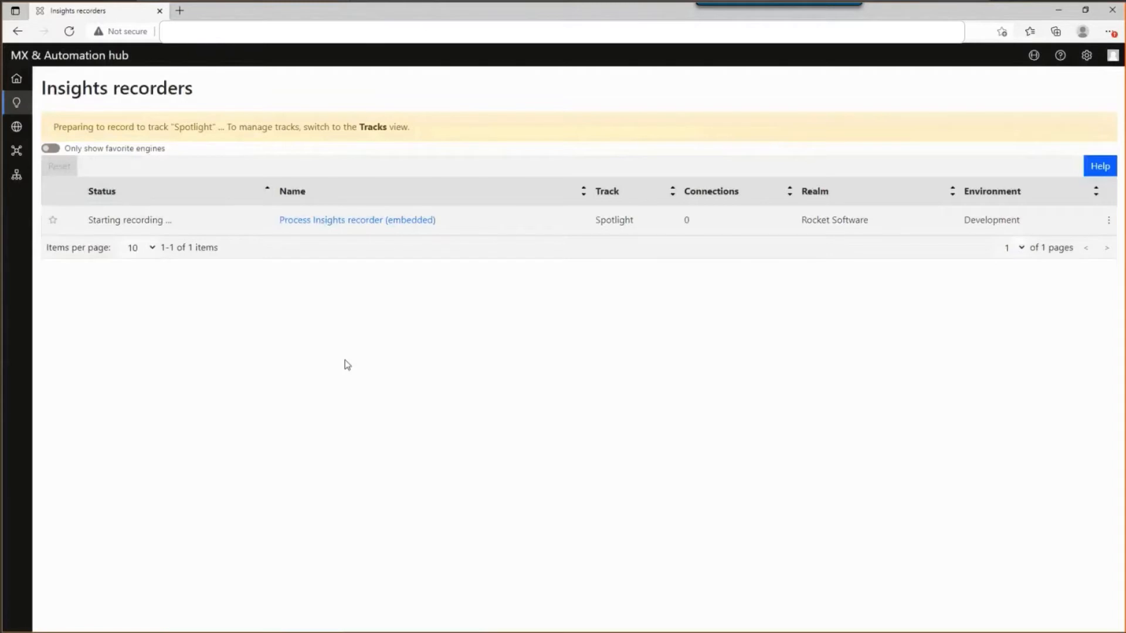
Switch to Rocket Terminal Emulator and open the self-defined Insights 5250 display session
{"action": "key", "text": "alt+Tab"}
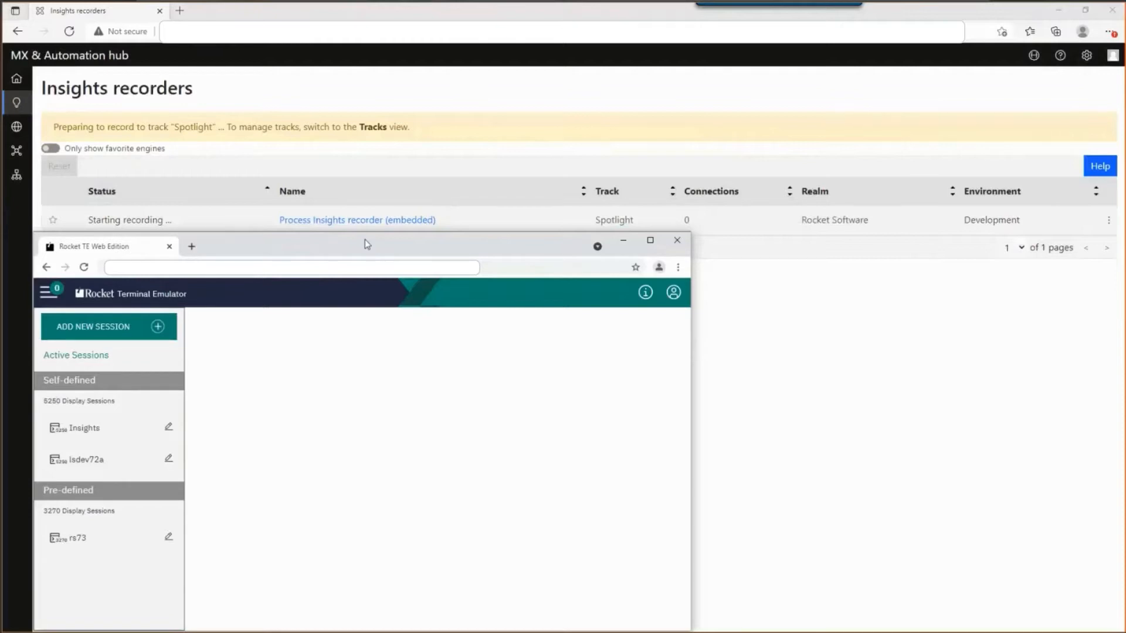
{"action": "left_click_drag", "start_coordinate": [365, 243], "coordinate": [371, 240]}
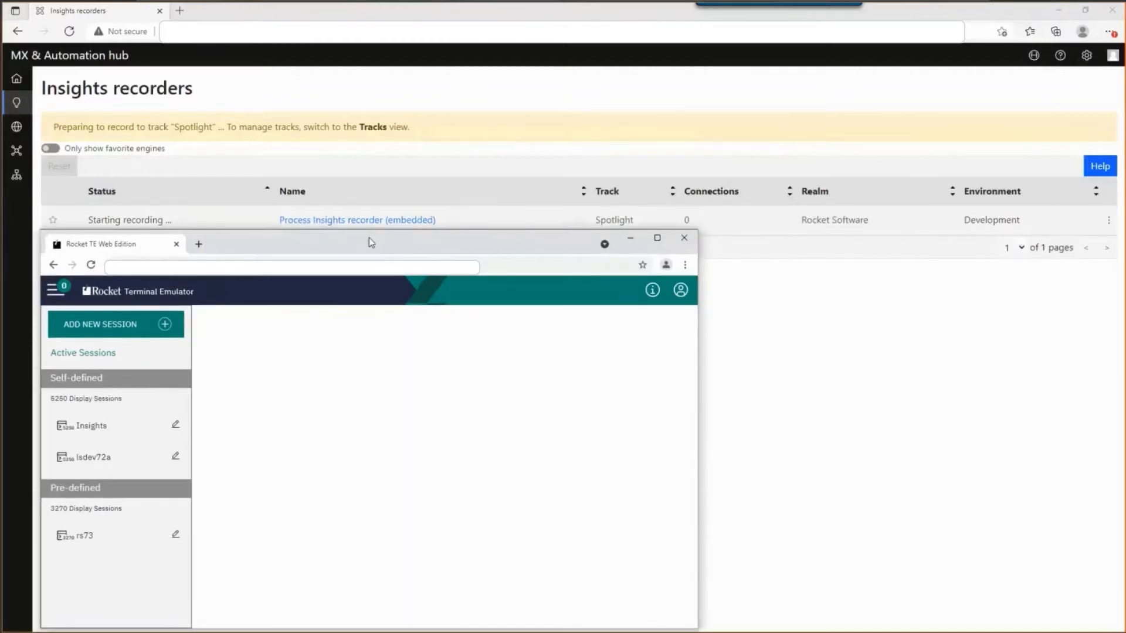
{"action": "left_click", "coordinate": [272, 154]}
{"action": "left_click", "coordinate": [401, 26]}
{"action": "key", "text": "Return"}
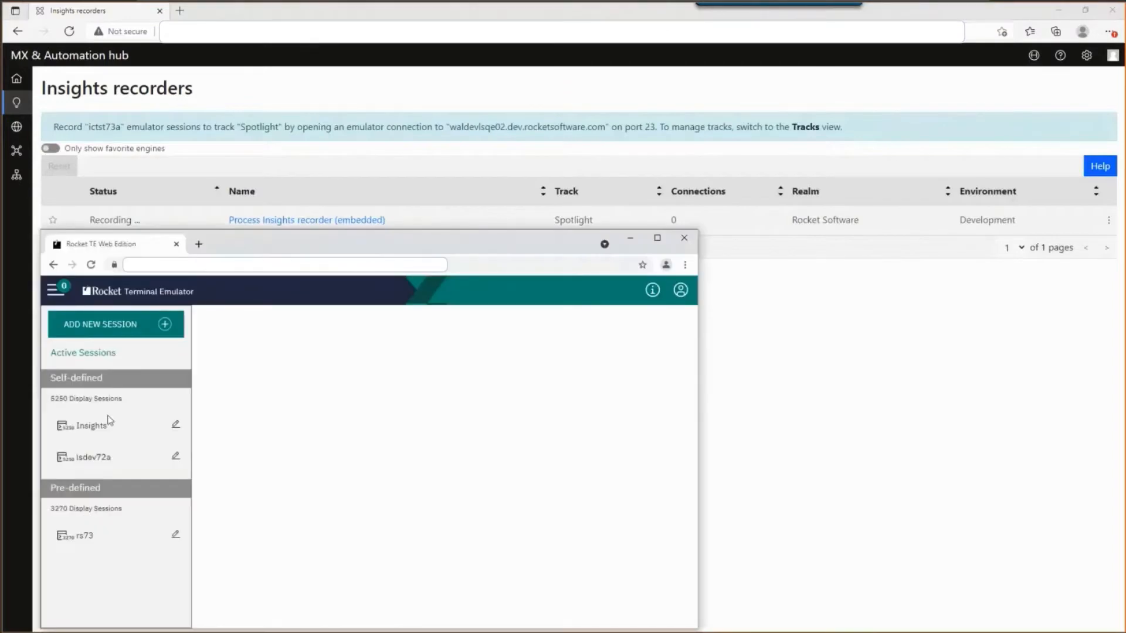
{"action": "left_click", "coordinate": [91, 426]}
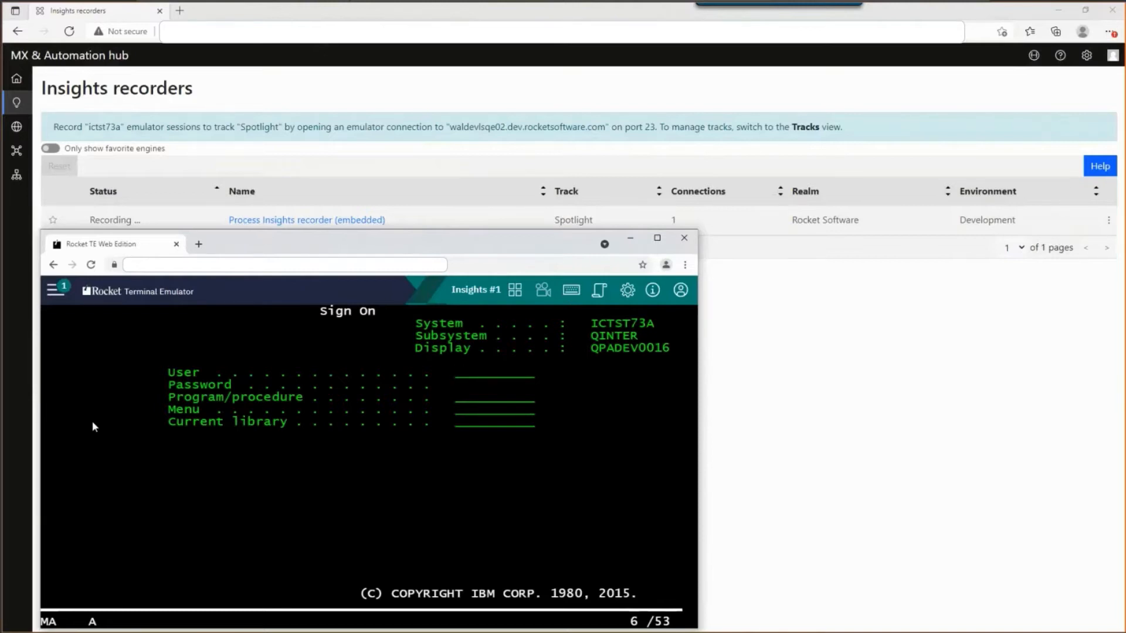
Sign on to the IBM i system by entering the user name and the account password
{"action": "type", "text": "FRAN"}
{"action": "key", "text": "Tab"}
{"action": "type", "text": "****"}
{"action": "key", "text": "Return"}
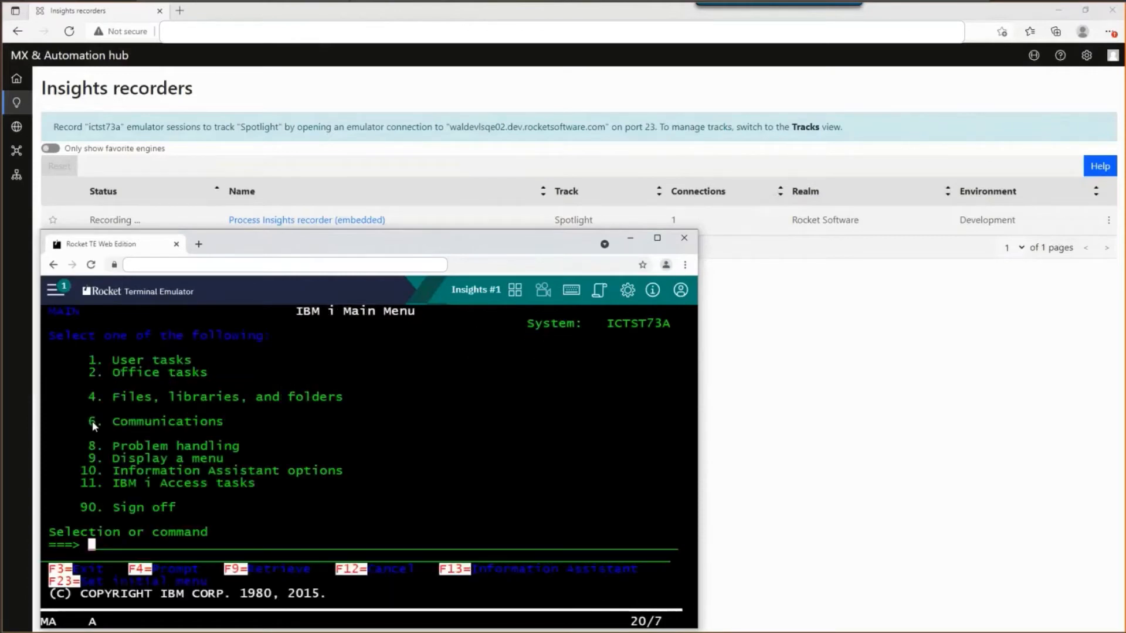
Run the legademo command, pass the introduction and open Maintain Customers with option 1
{"action": "type", "text": "legademo"}
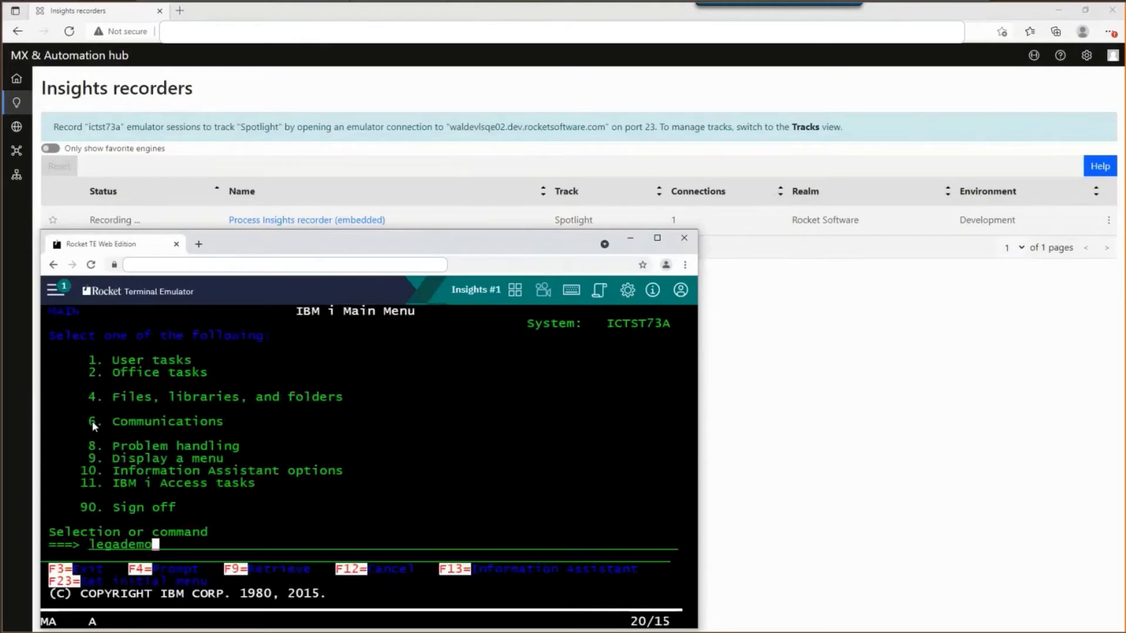
{"action": "key", "text": "Return"}
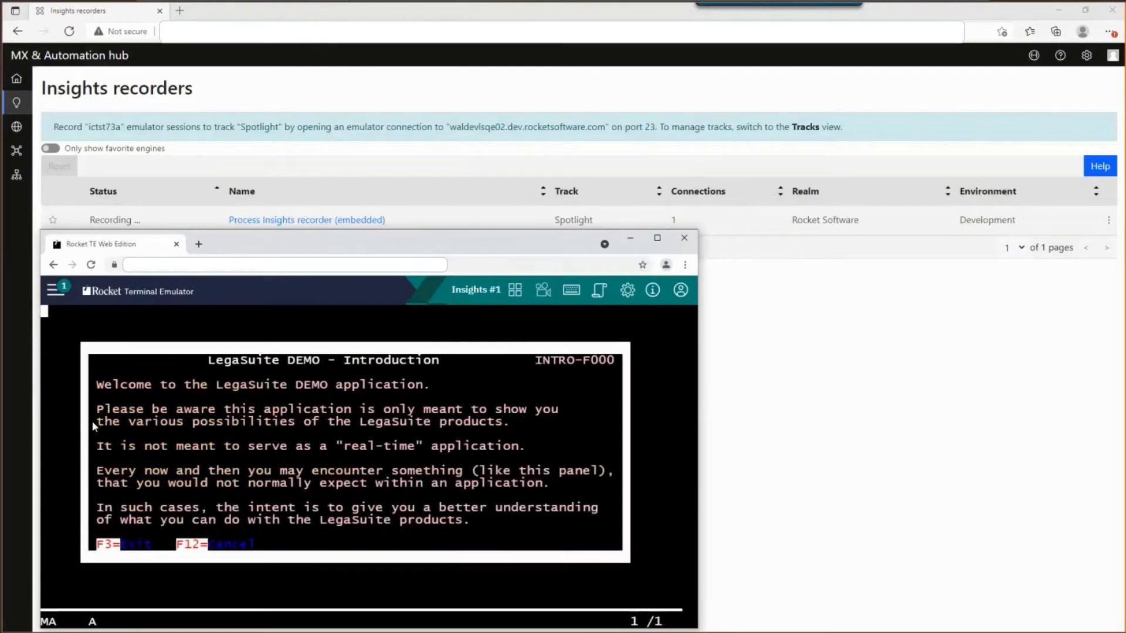
{"action": "key", "text": "Return"}
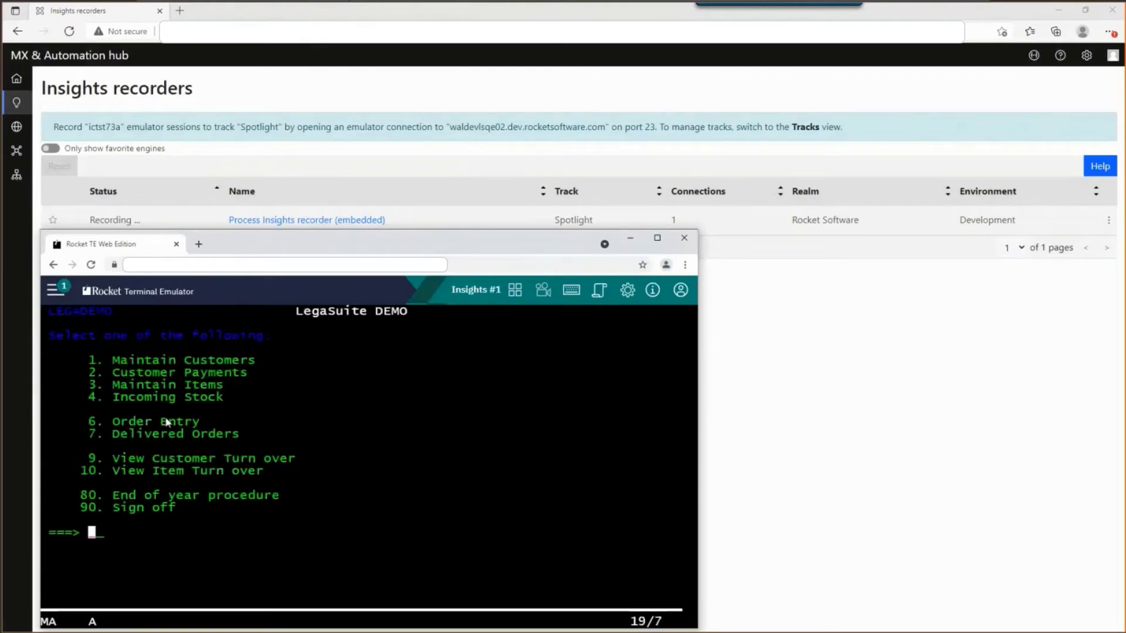
{"action": "type", "text": "1"}
{"action": "key", "text": "Return"}
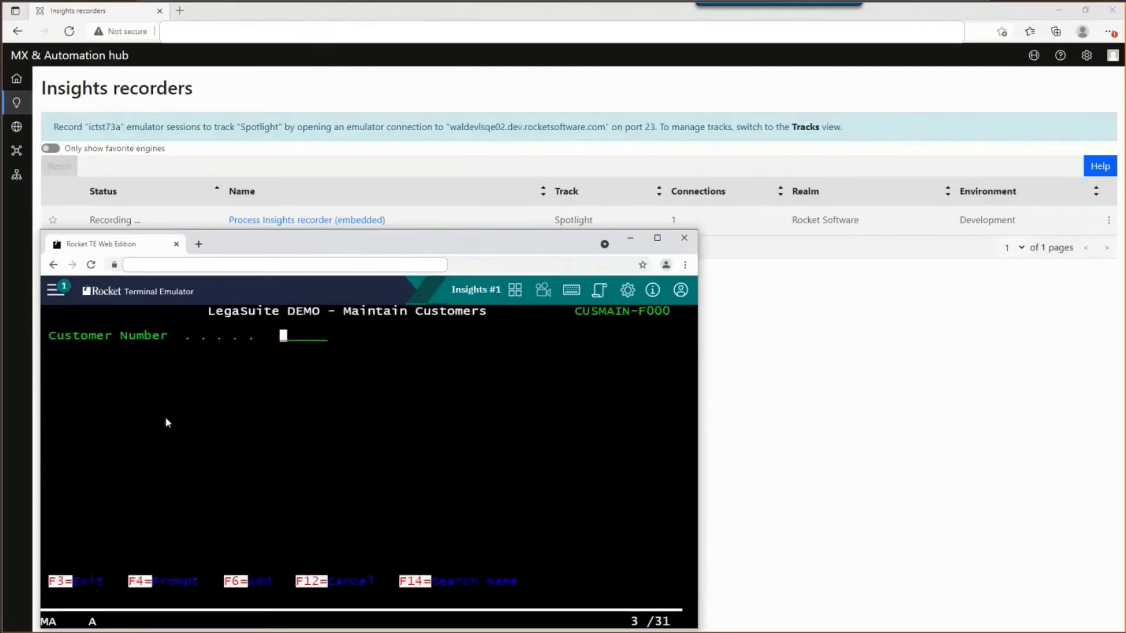
Look up three customer records one after another by customer number, returning to the customer number prompt after each
{"action": "type", "text": "1001"}
{"action": "key", "text": "Return"}
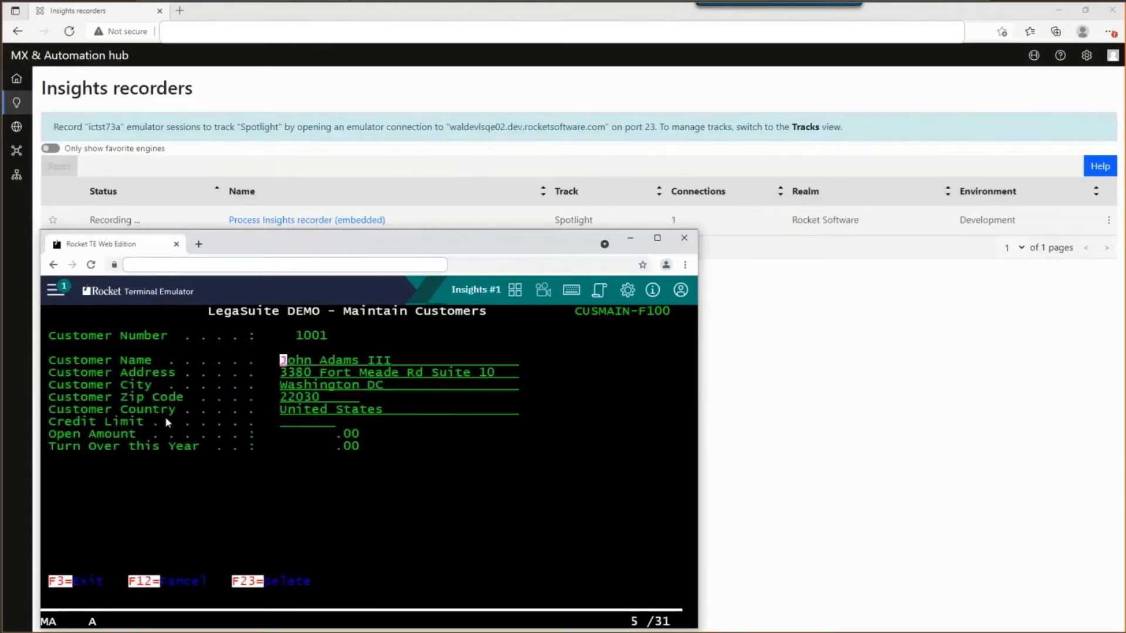
{"action": "key", "text": "F12"}
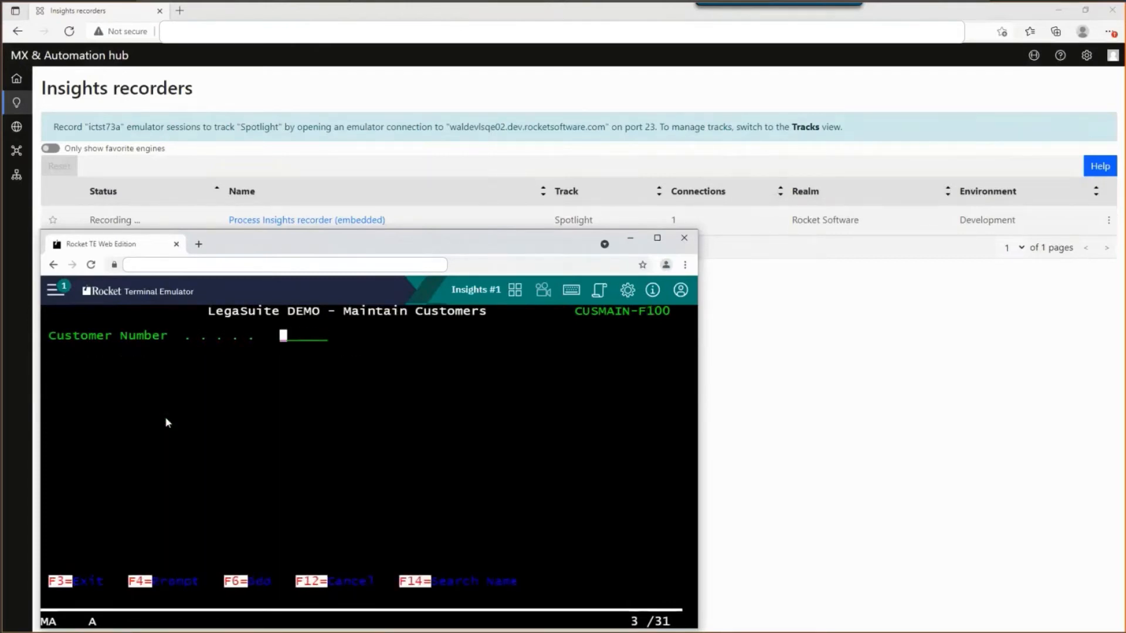
{"action": "type", "text": "1002"}
{"action": "key", "text": "Return"}
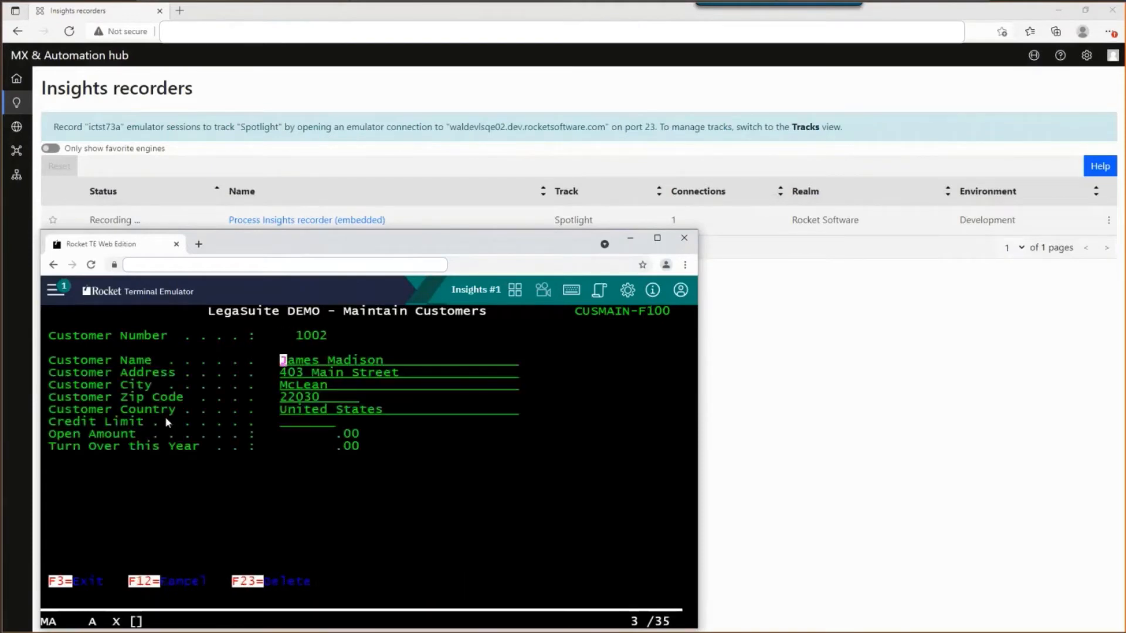
{"action": "key", "text": "End"}
{"action": "key", "text": "F12"}
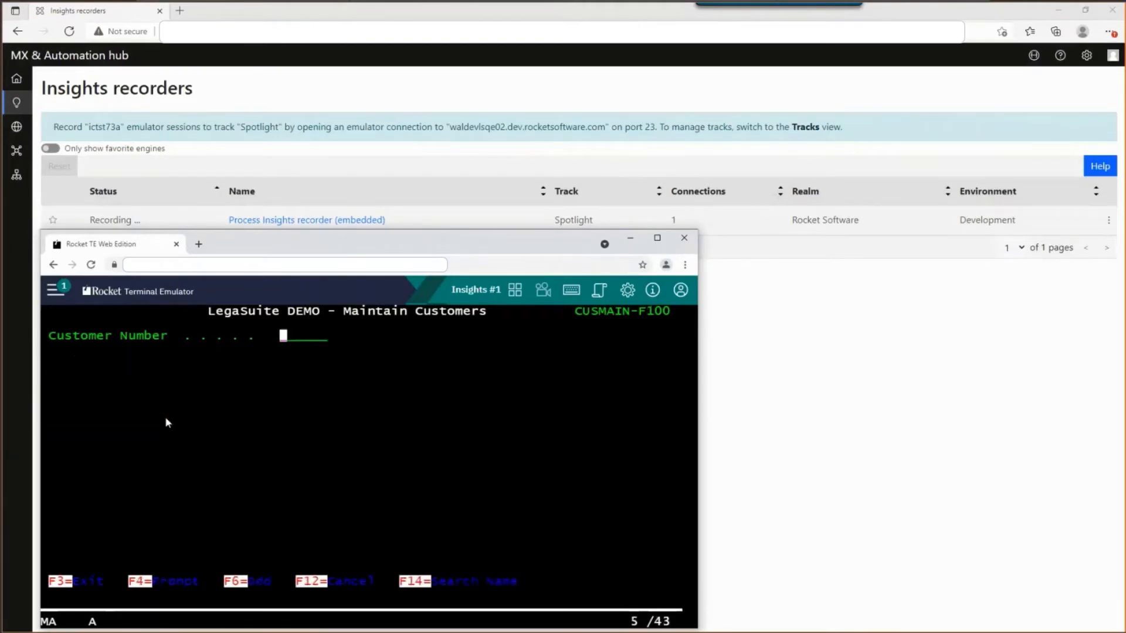
{"action": "type", "text": "1003"}
{"action": "key", "text": "Return"}
{"action": "key", "text": "F12"}
Exit the LegaSuite demo to the IBM i Main Menu and sign off with option 90
{"action": "key", "text": "F3"}
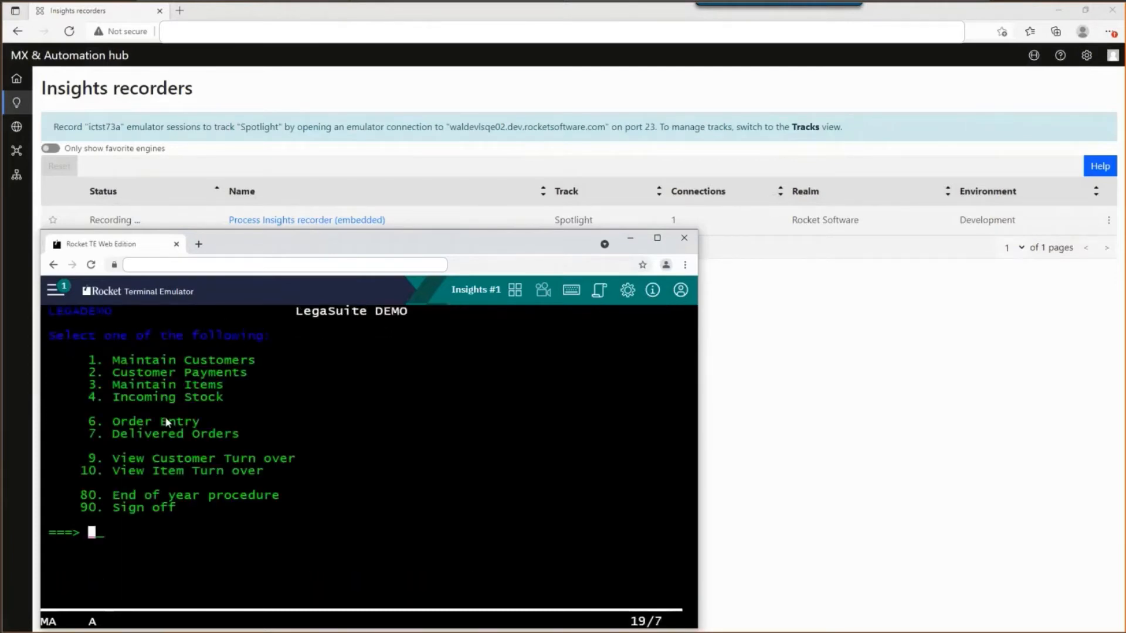
{"action": "key", "text": "F3"}
{"action": "key", "text": "F3"}
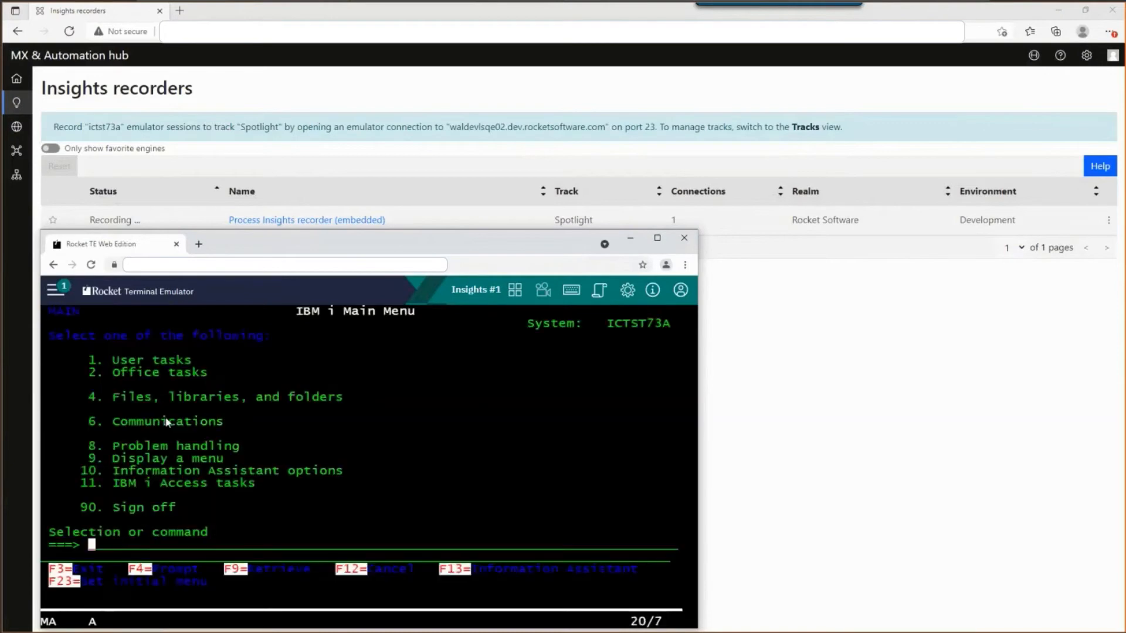
{"action": "type", "text": "90"}
{"action": "key", "text": "Return"}
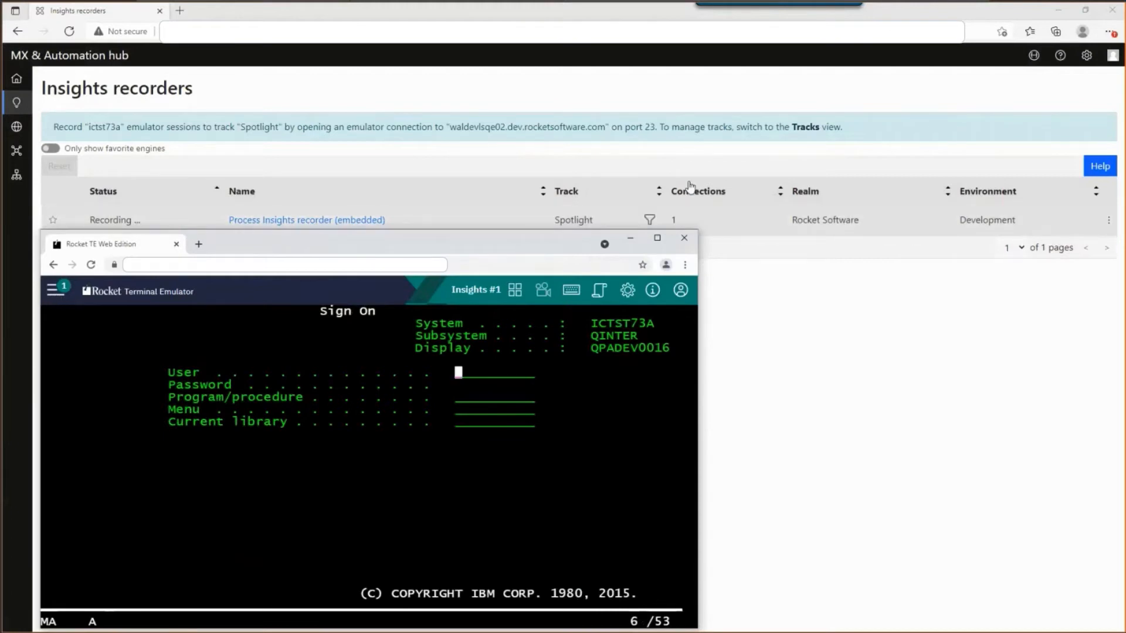
Close the active Insights #1 terminal session and stop the Process Insights recorder's recording in MX & Automation hub
{"action": "left_click", "coordinate": [55, 290]}
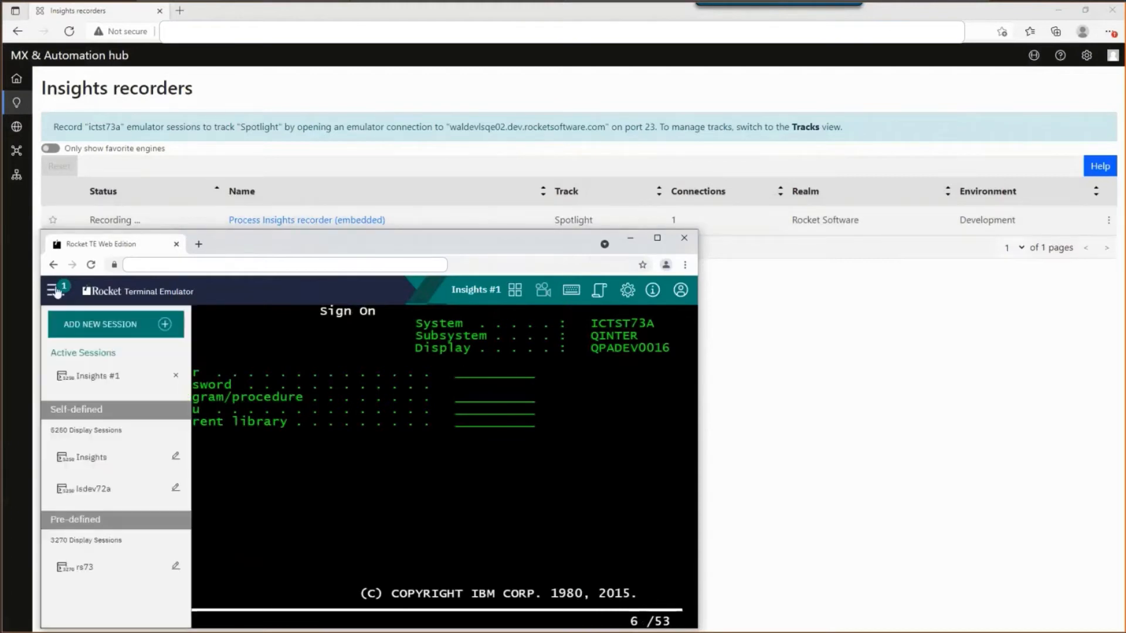
{"action": "left_click", "coordinate": [174, 378]}
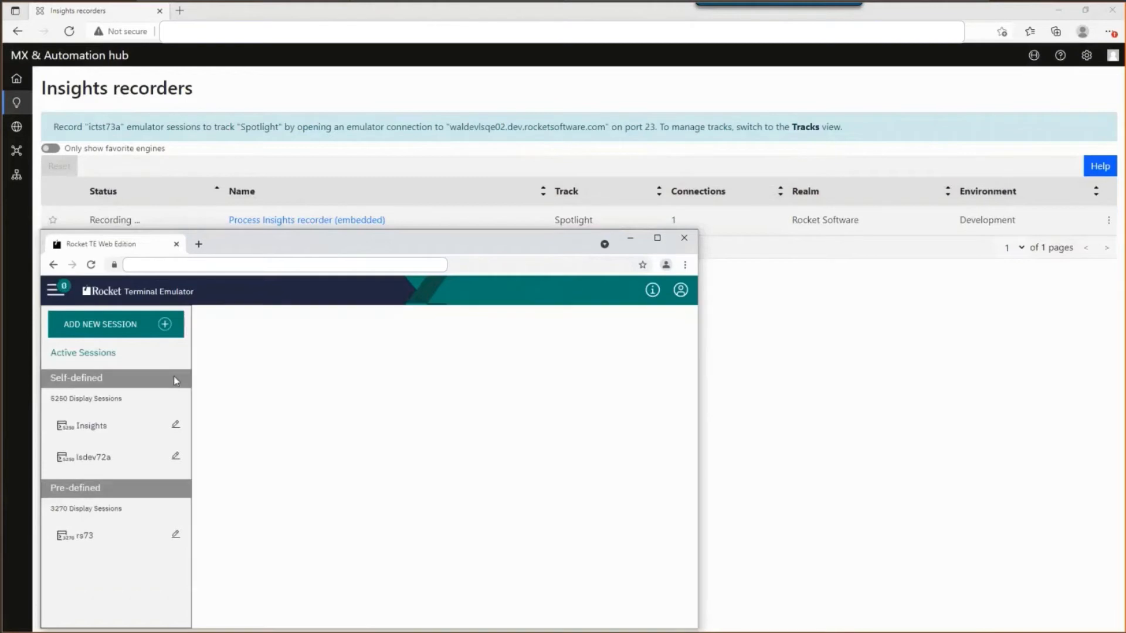
{"action": "left_click", "coordinate": [795, 500]}
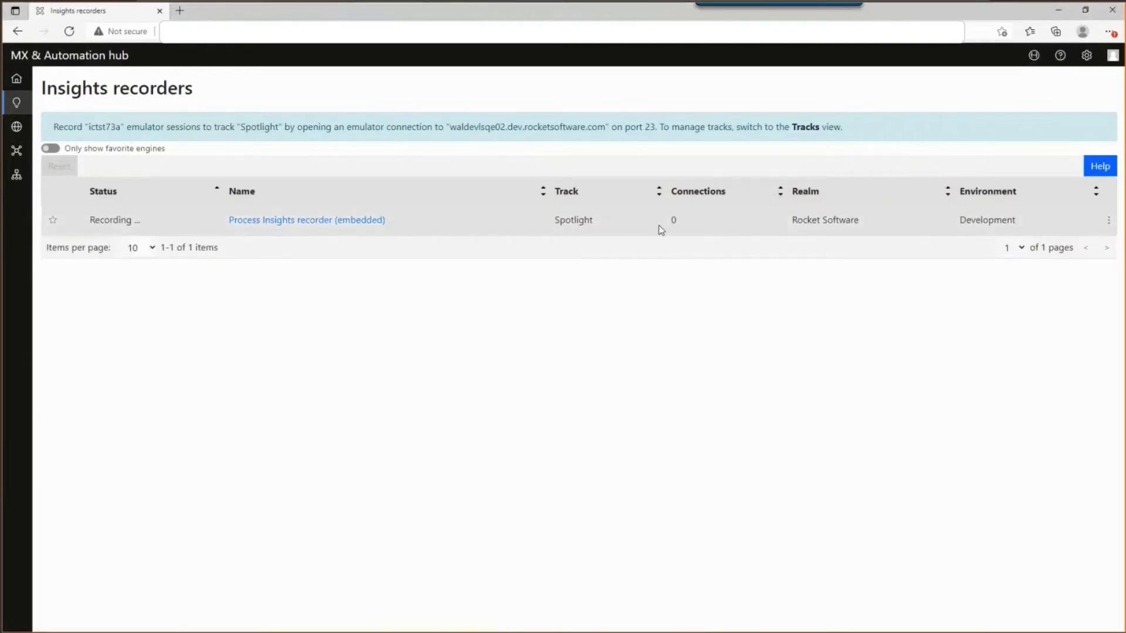
{"action": "left_click", "coordinate": [1109, 221]}
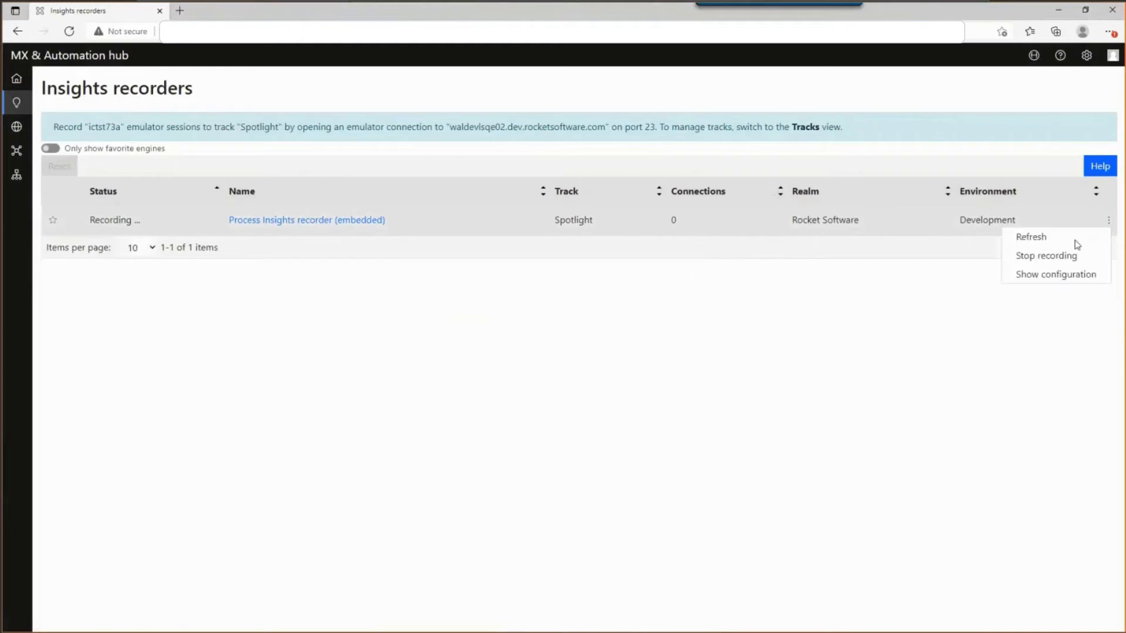
{"action": "left_click", "coordinate": [1065, 256]}
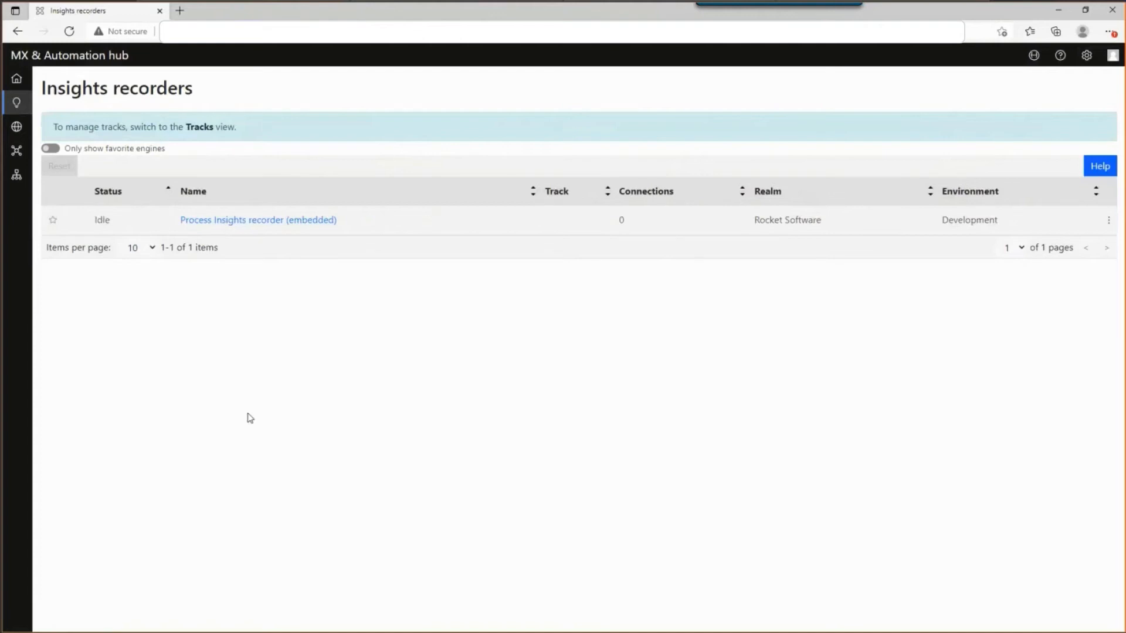
Open the recorded Spotlight track from the Tracks view and display the flow of Process 1
{"action": "left_click", "coordinate": [205, 132]}
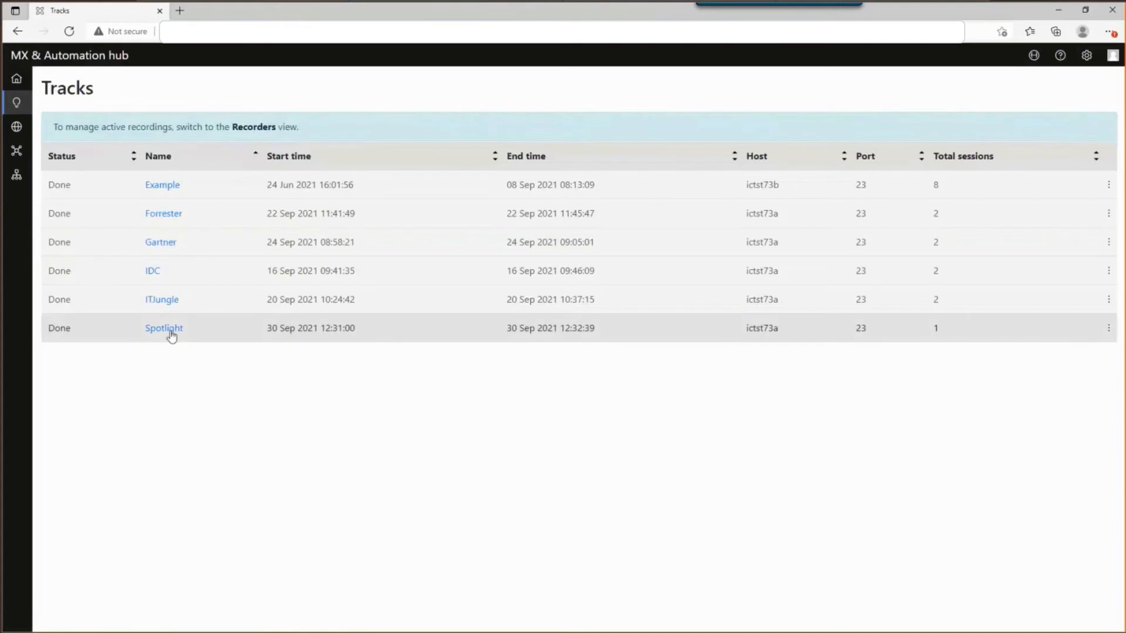
{"action": "left_click", "coordinate": [172, 330]}
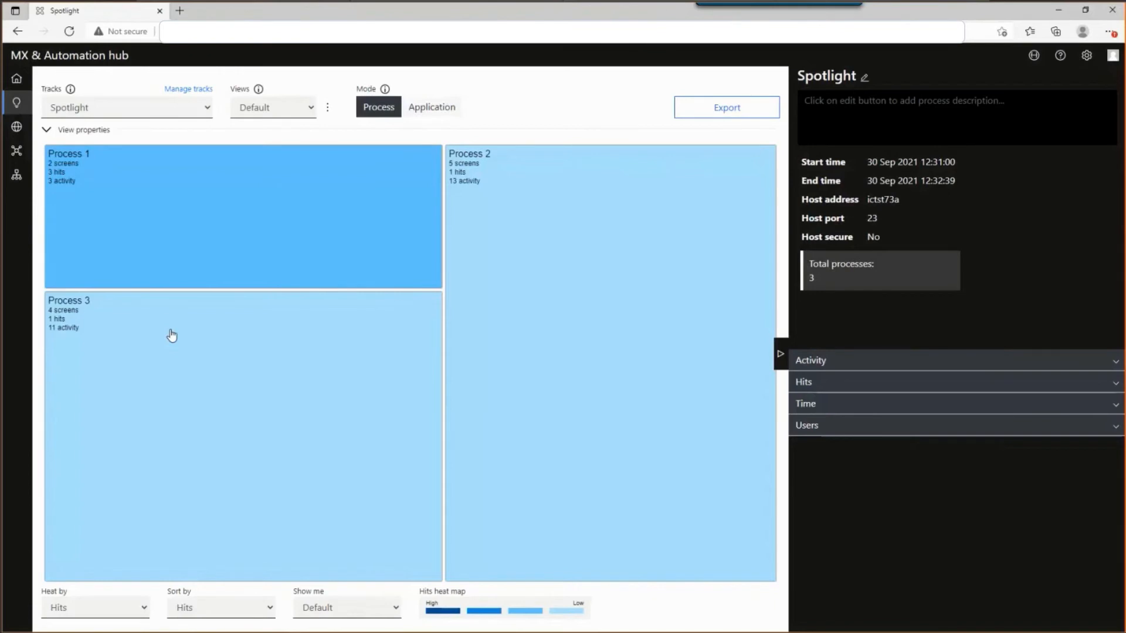
{"action": "left_click", "coordinate": [189, 231]}
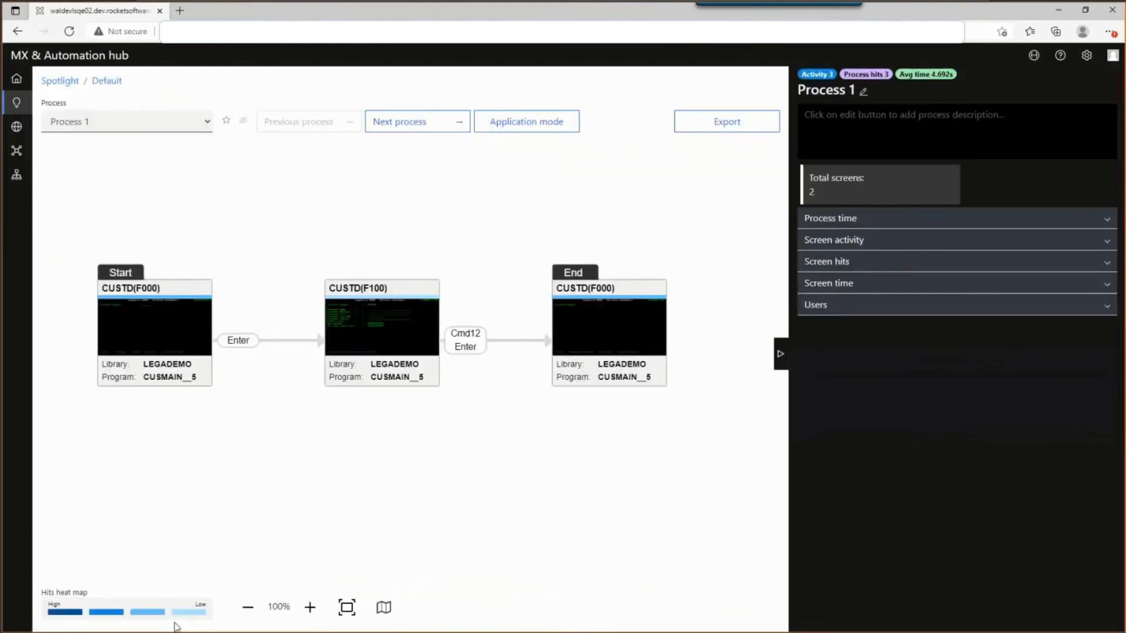
Examine the start screen CUSTD(F000) and the modified field of the Enter transition leading to CUSTD(F100)
{"action": "left_click", "coordinate": [161, 332]}
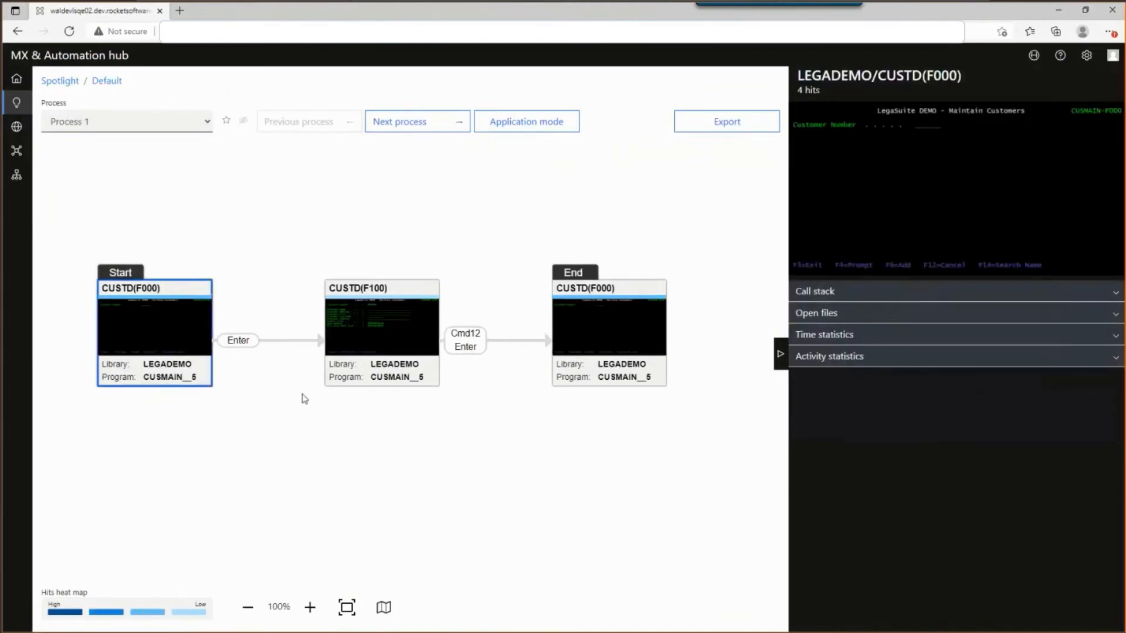
{"action": "left_click", "coordinate": [238, 340]}
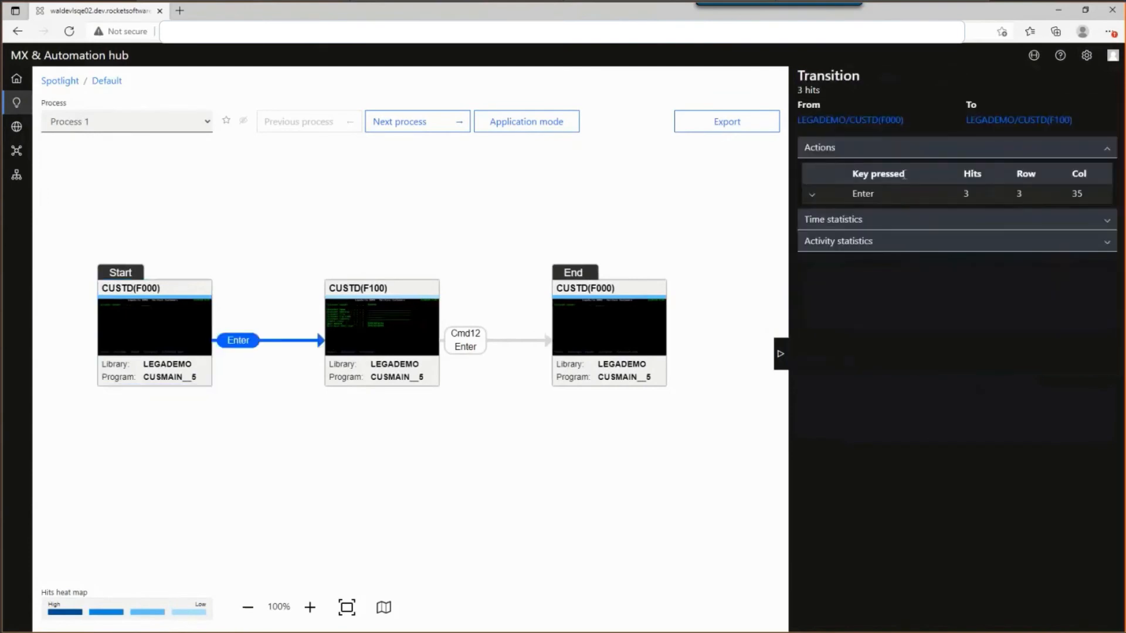
{"action": "left_click", "coordinate": [813, 196]}
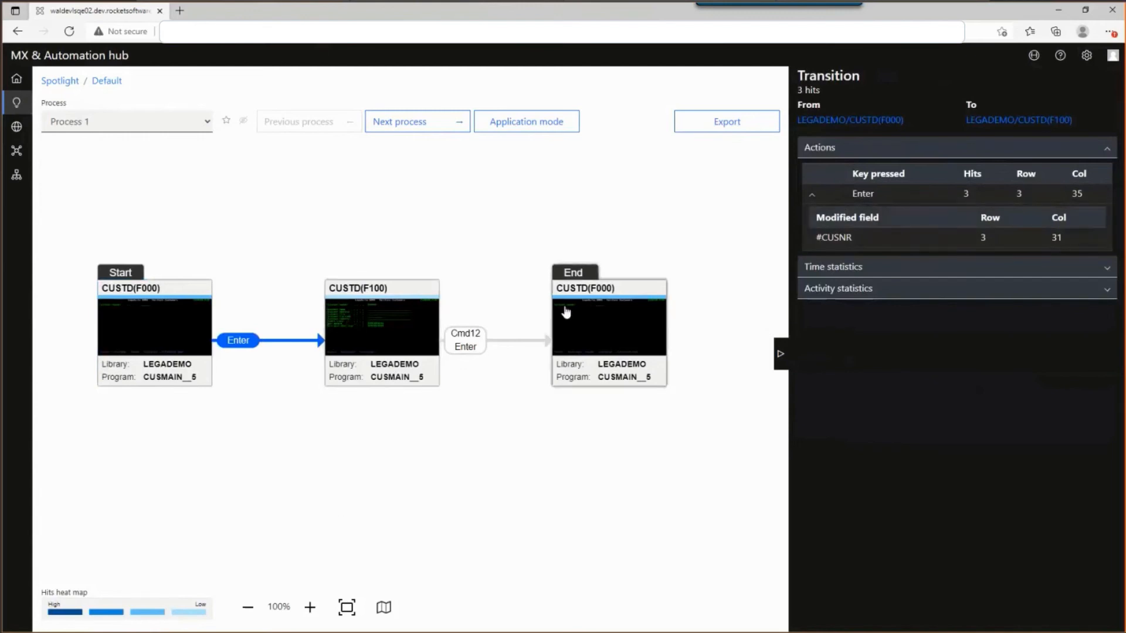
Examine the CUSTD(F100) screen, its Cmd12/Enter transition and the end screen CUSTD(F000) of Process 1
{"action": "left_click", "coordinate": [414, 327]}
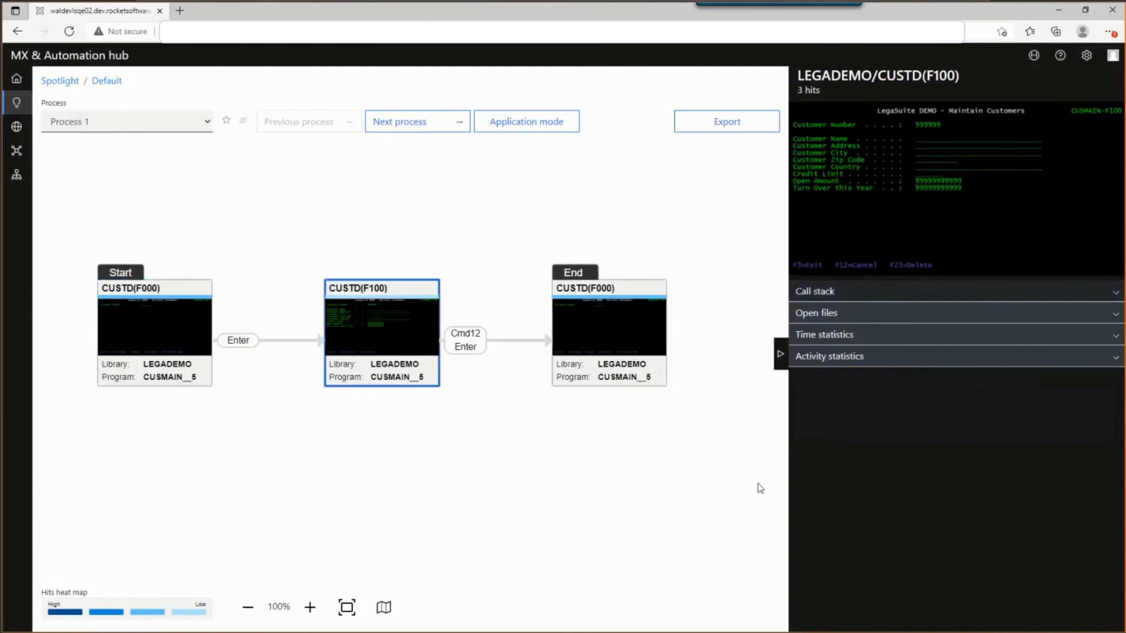
{"action": "mouse_move", "coordinate": [507, 620]}
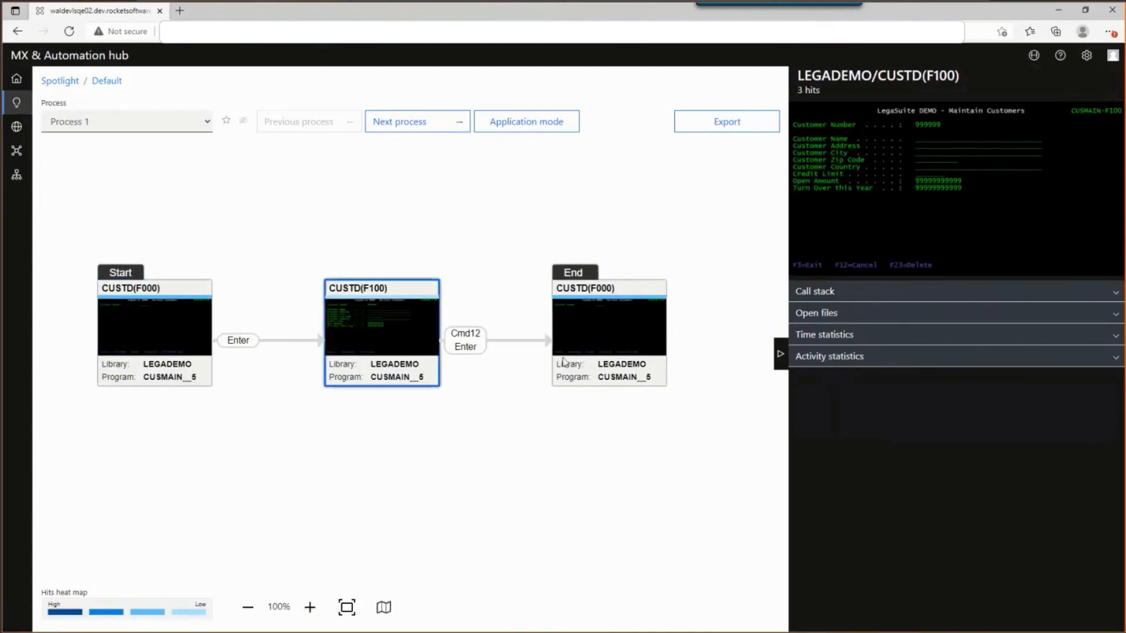
{"action": "left_click", "coordinate": [518, 342]}
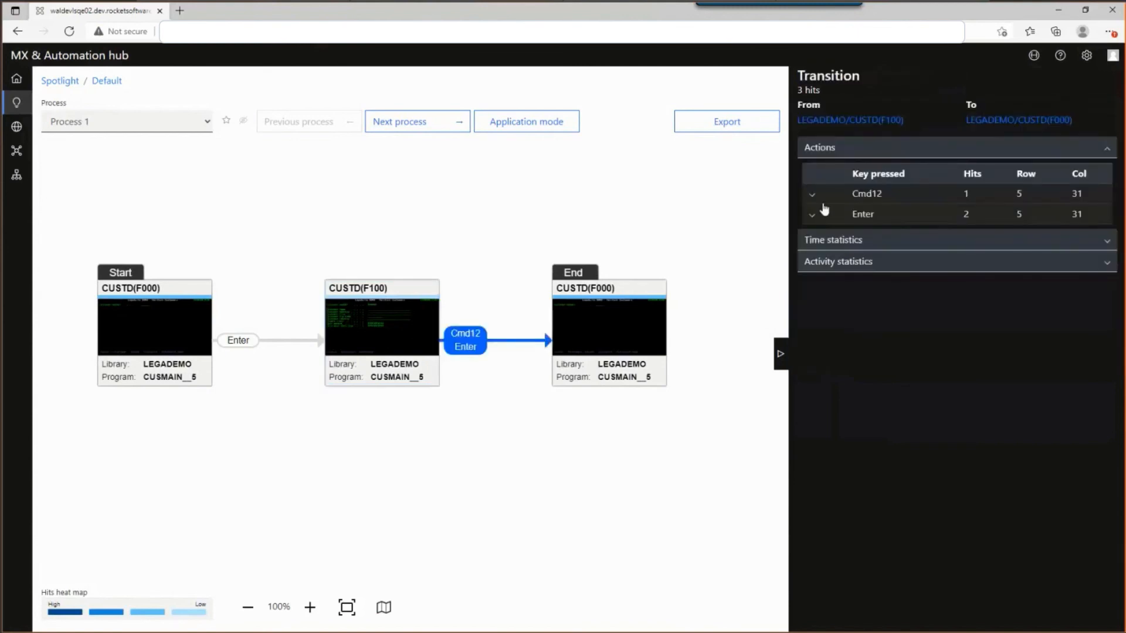
{"action": "left_click", "coordinate": [631, 335]}
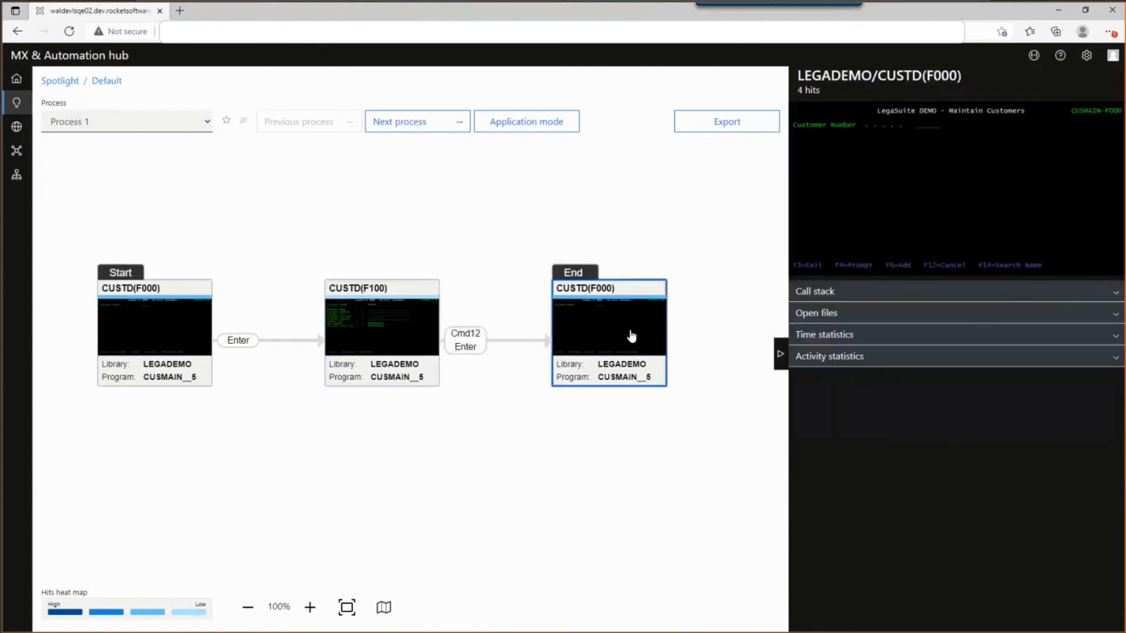